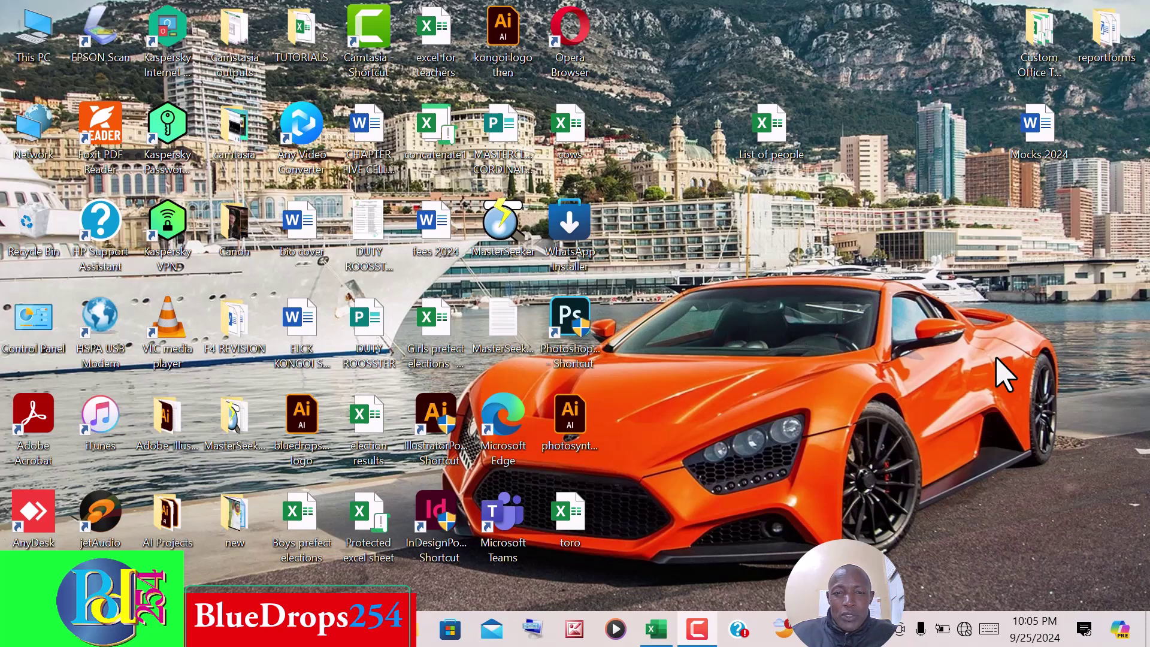
- Bring up the List of people workbook and point out the NAME, FIRST NAME and LAST NAME cells
{"action": "left_click", "coordinate": [656, 630]}
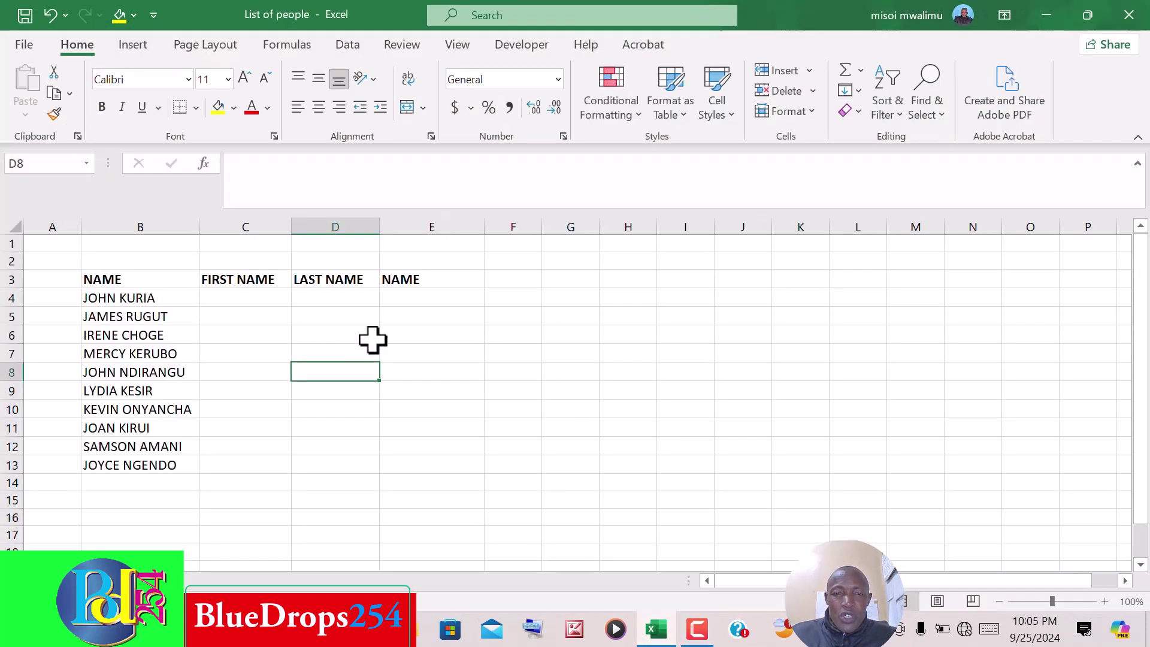
{"action": "left_click", "coordinate": [121, 302]}
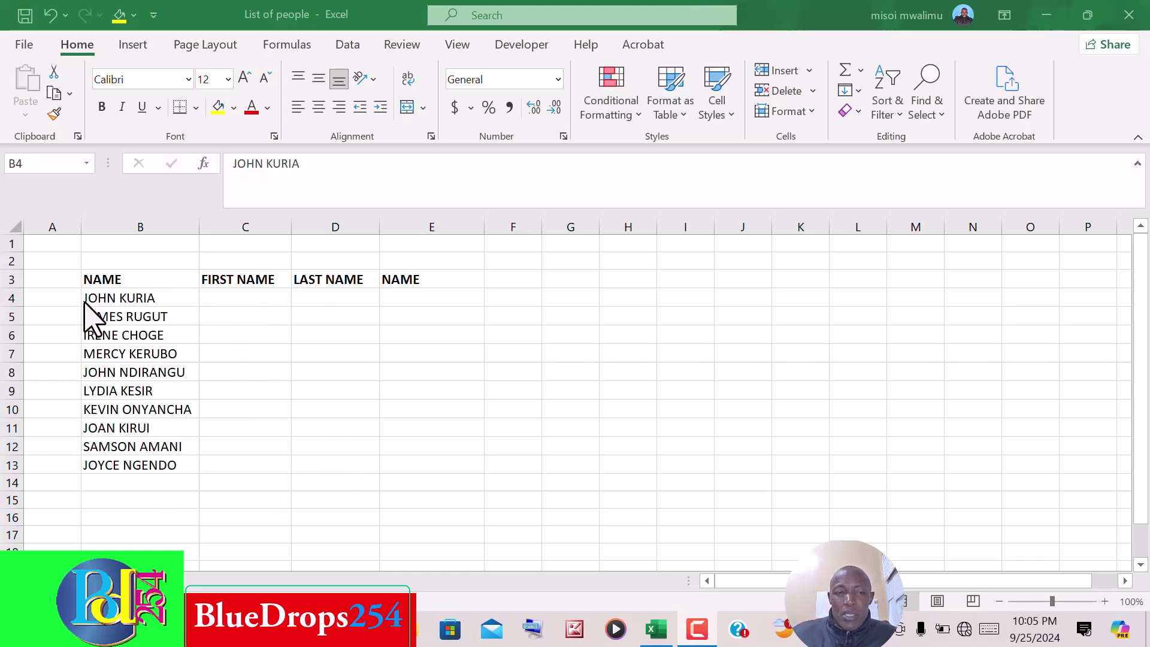
{"action": "left_click", "coordinate": [237, 293]}
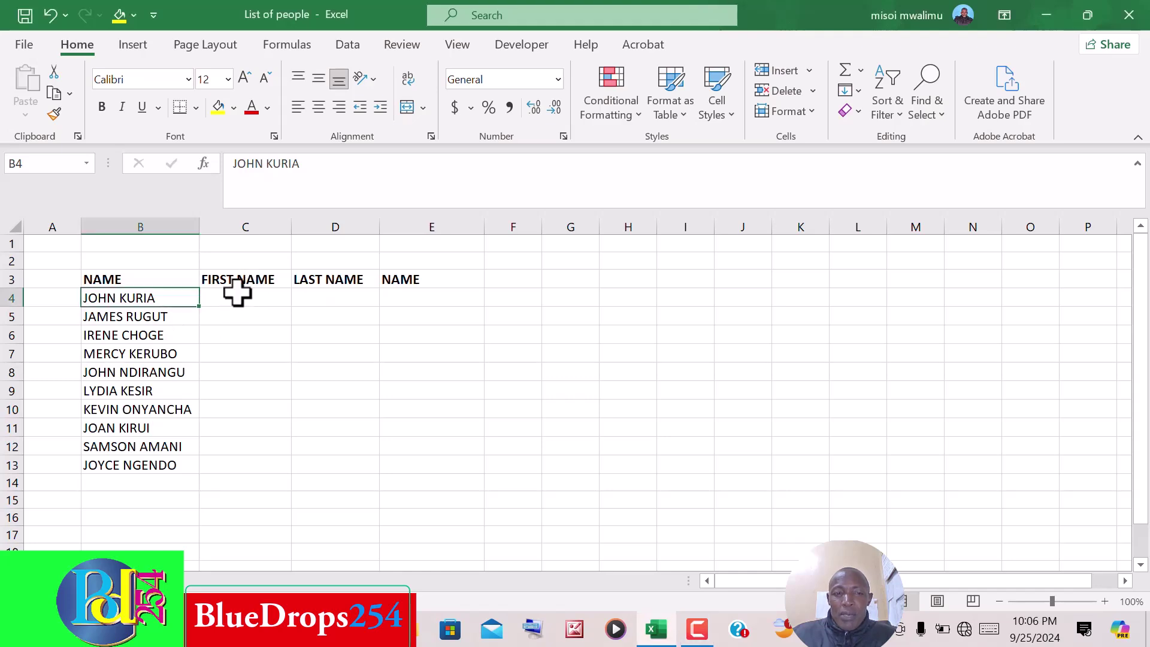
{"action": "left_click", "coordinate": [118, 310]}
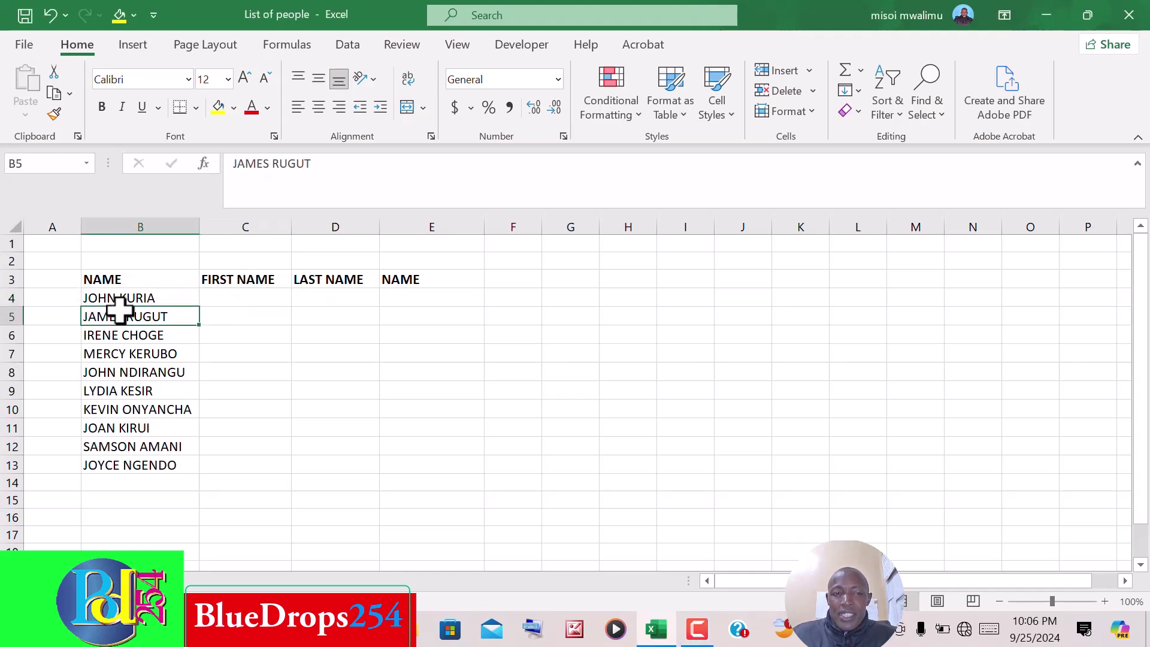
{"action": "left_click", "coordinate": [340, 301]}
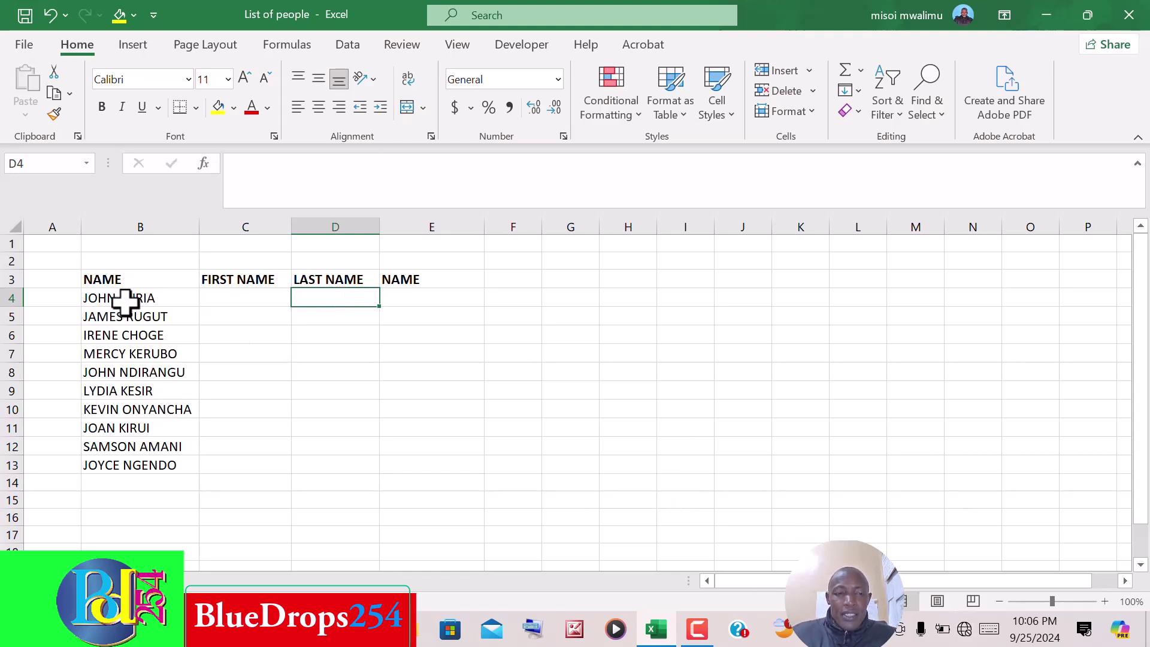
- Launch Text to Columns from the Data tab for the ten names in B4:B13
{"action": "left_click_drag", "start_coordinate": [125, 301], "coordinate": [123, 469]}
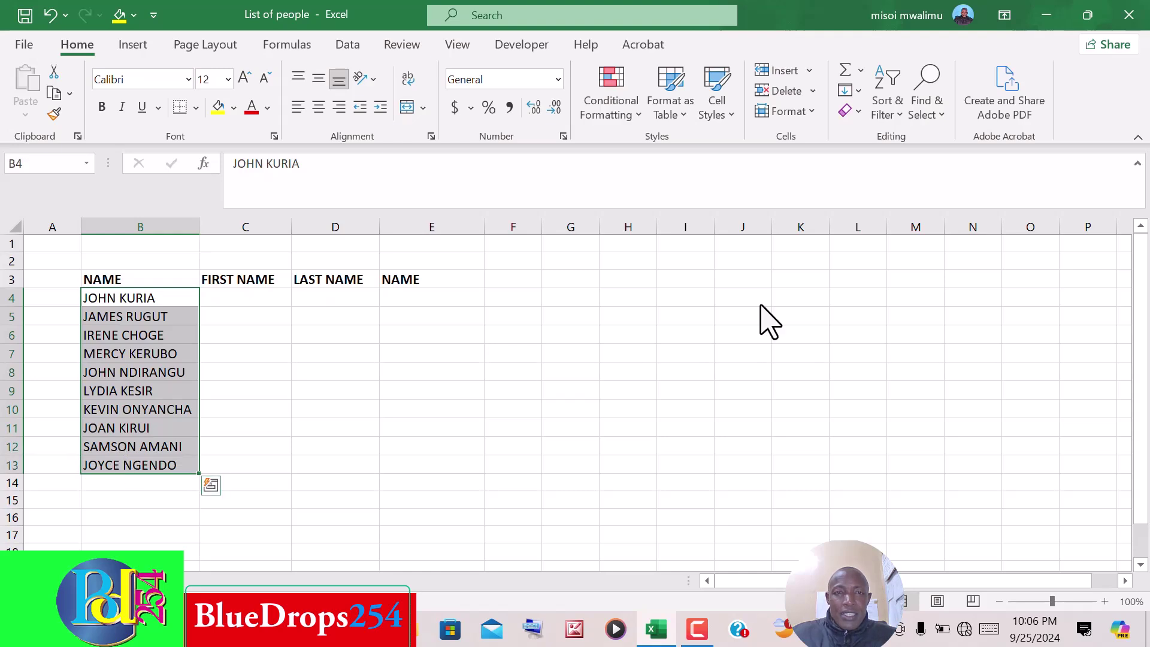
{"action": "left_click", "coordinate": [352, 48]}
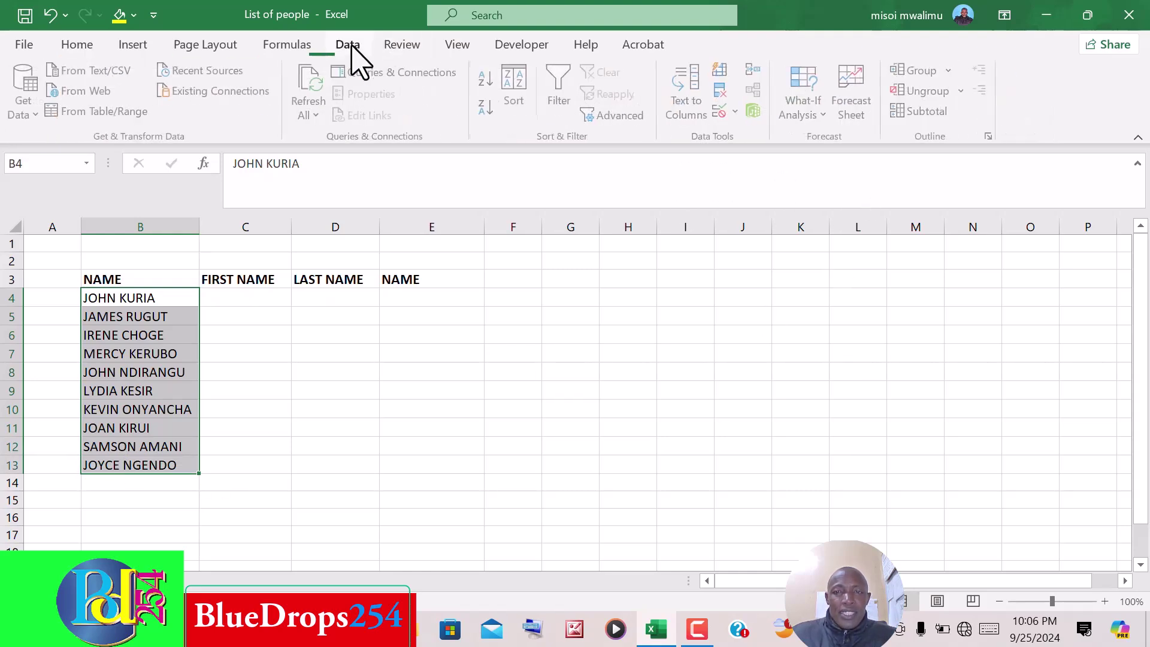
{"action": "left_click", "coordinate": [702, 93]}
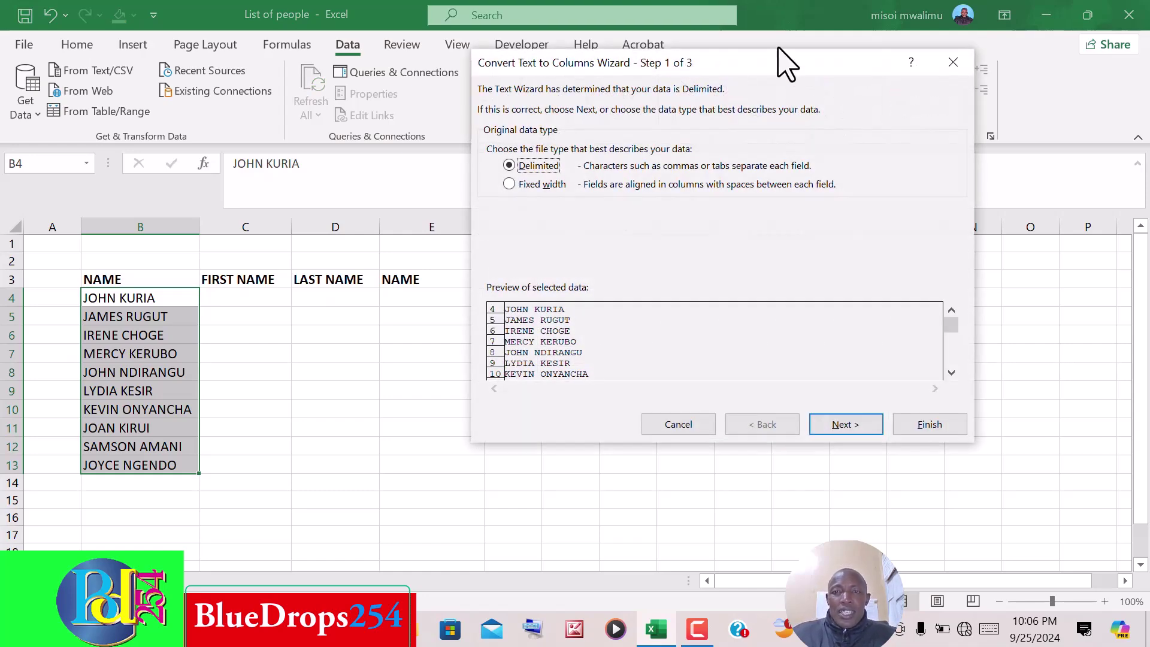
{"action": "left_click_drag", "start_coordinate": [544, 88], "coordinate": [470, 113]}
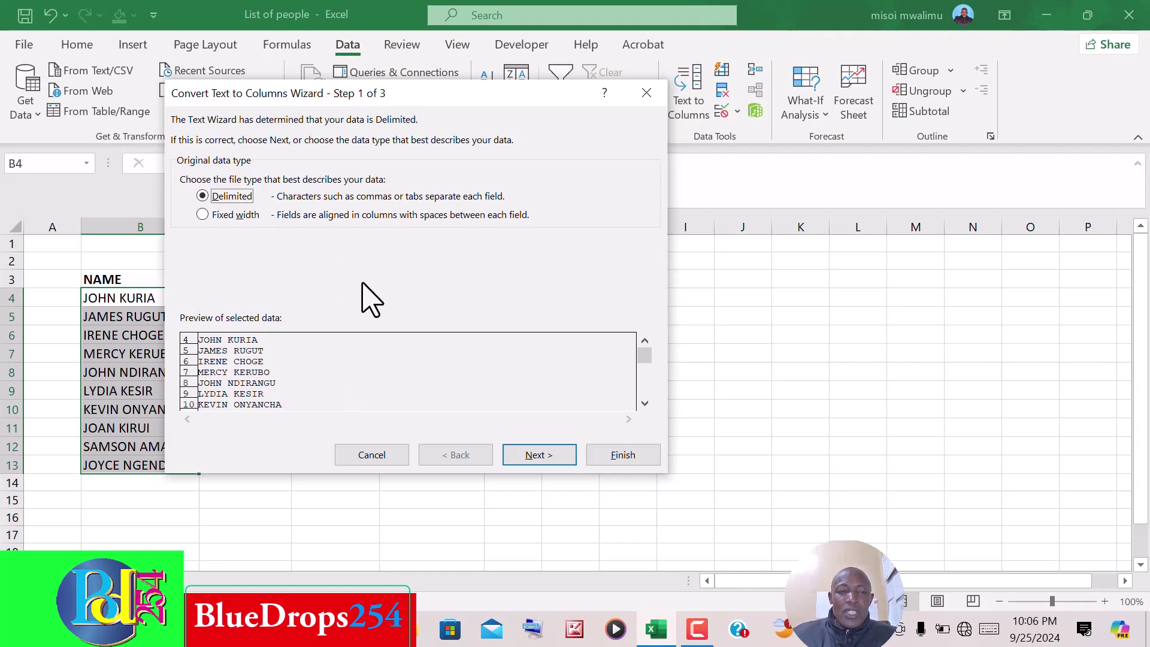
- Make Space the only delimiter, trying and then removing Comma, and advance to Step 3
{"action": "left_click", "coordinate": [528, 454]}
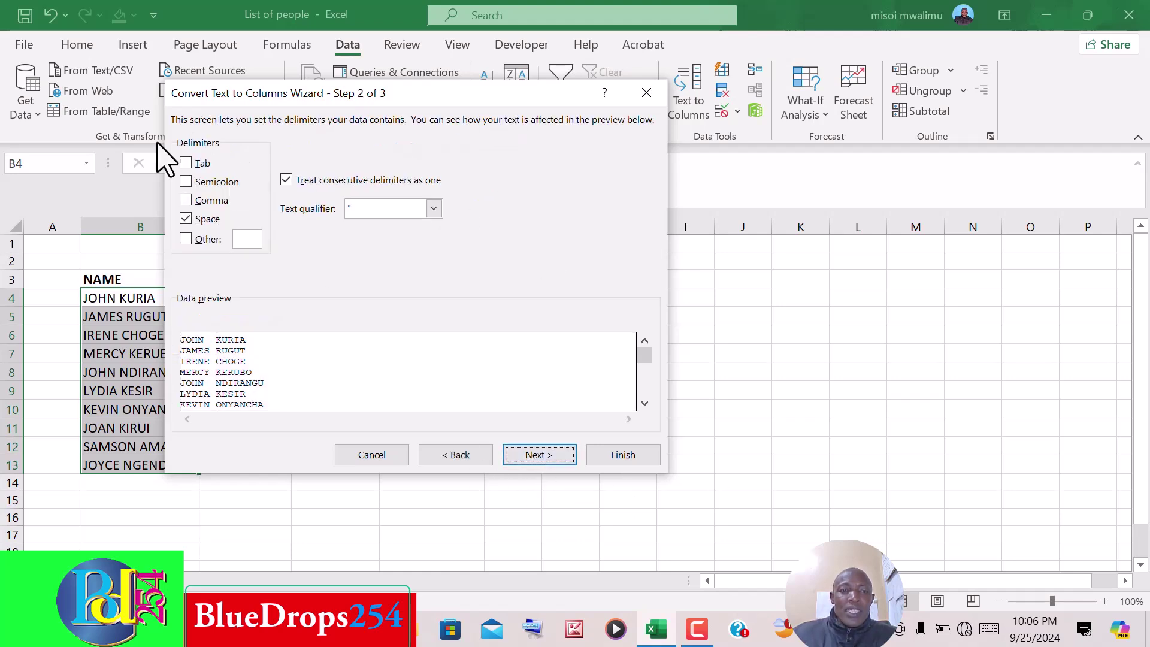
{"action": "left_click", "coordinate": [185, 200]}
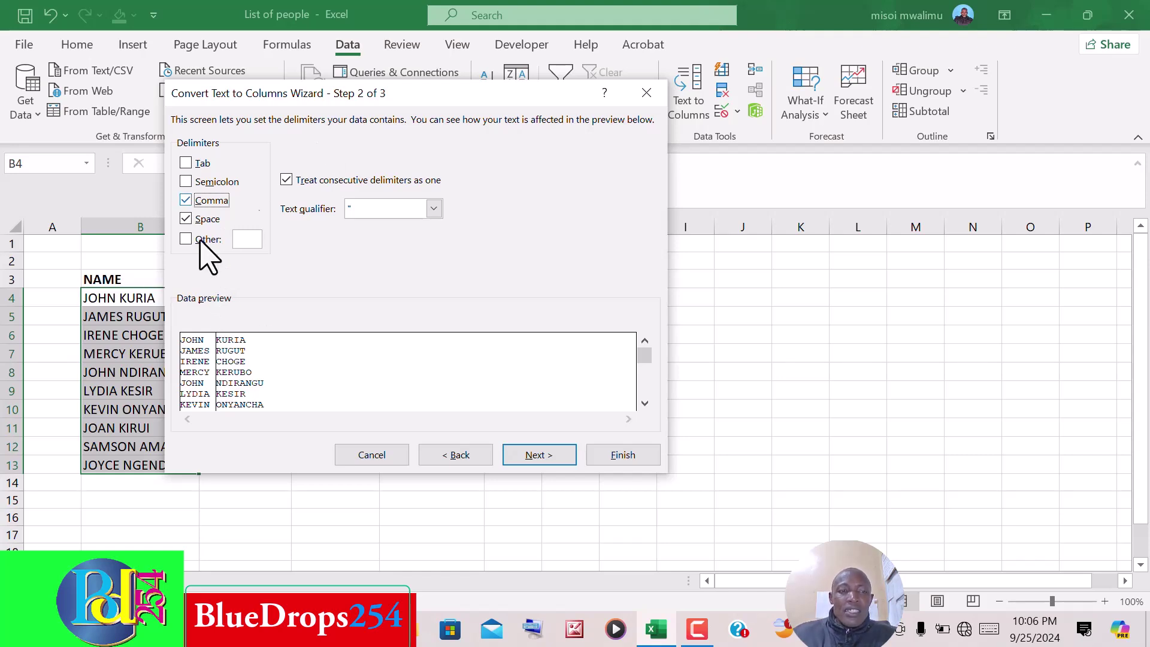
{"action": "left_click_drag", "start_coordinate": [328, 96], "coordinate": [423, 95]}
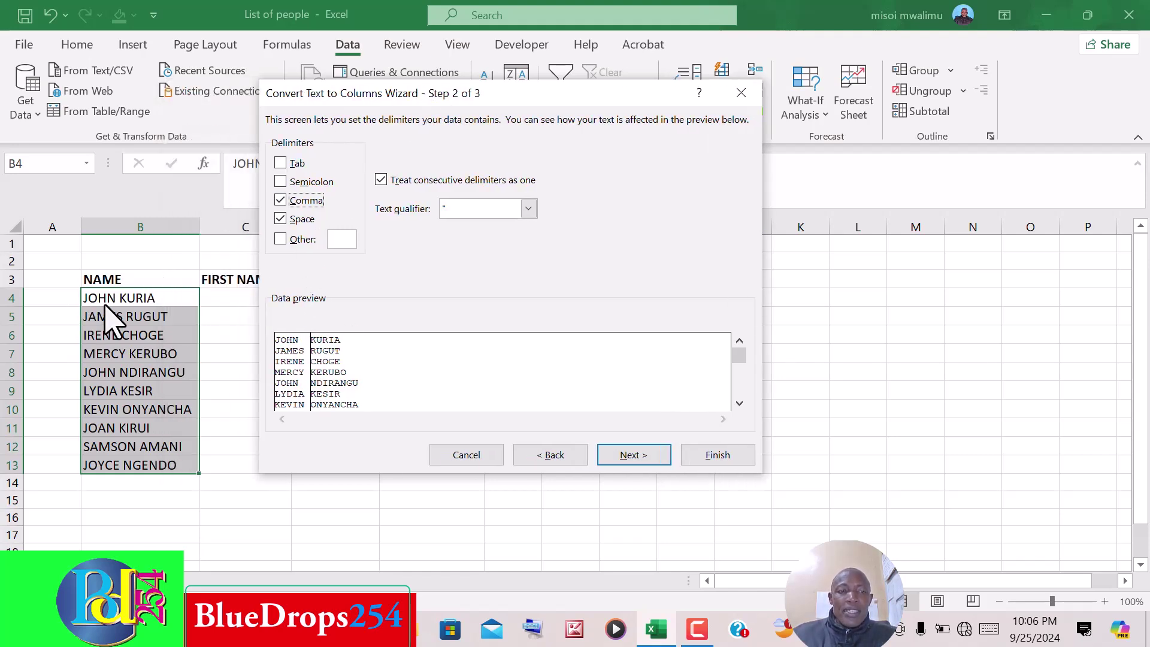
{"action": "left_click", "coordinate": [280, 200]}
{"action": "left_click", "coordinate": [280, 219]}
{"action": "left_click", "coordinate": [280, 219]}
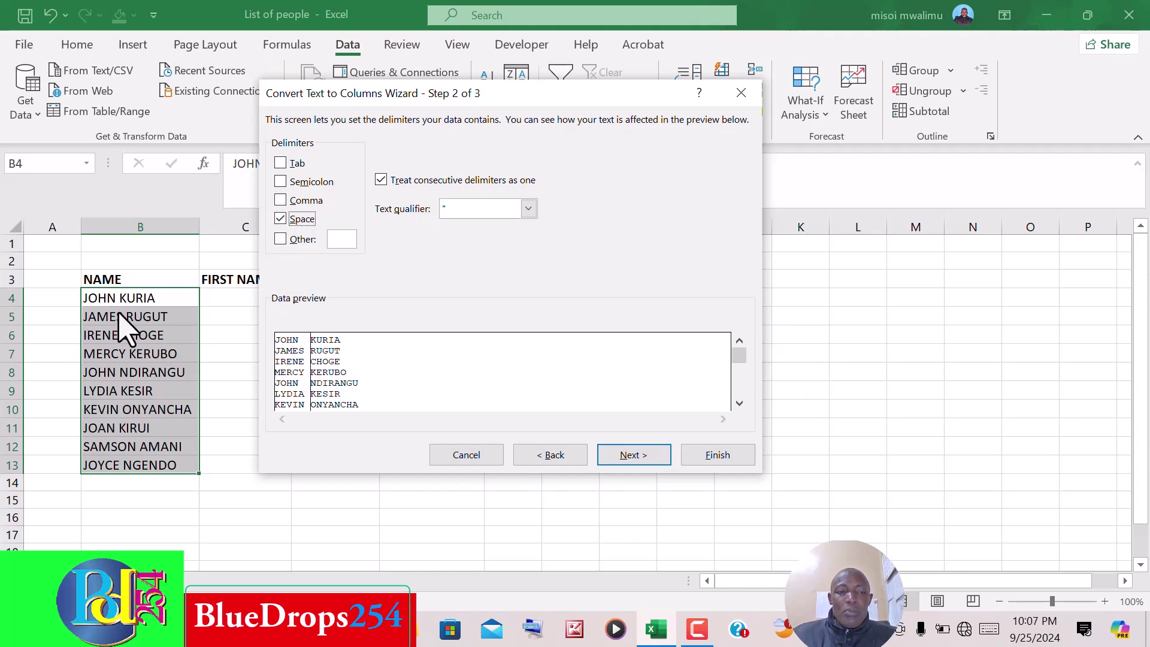
{"action": "left_click", "coordinate": [280, 200]}
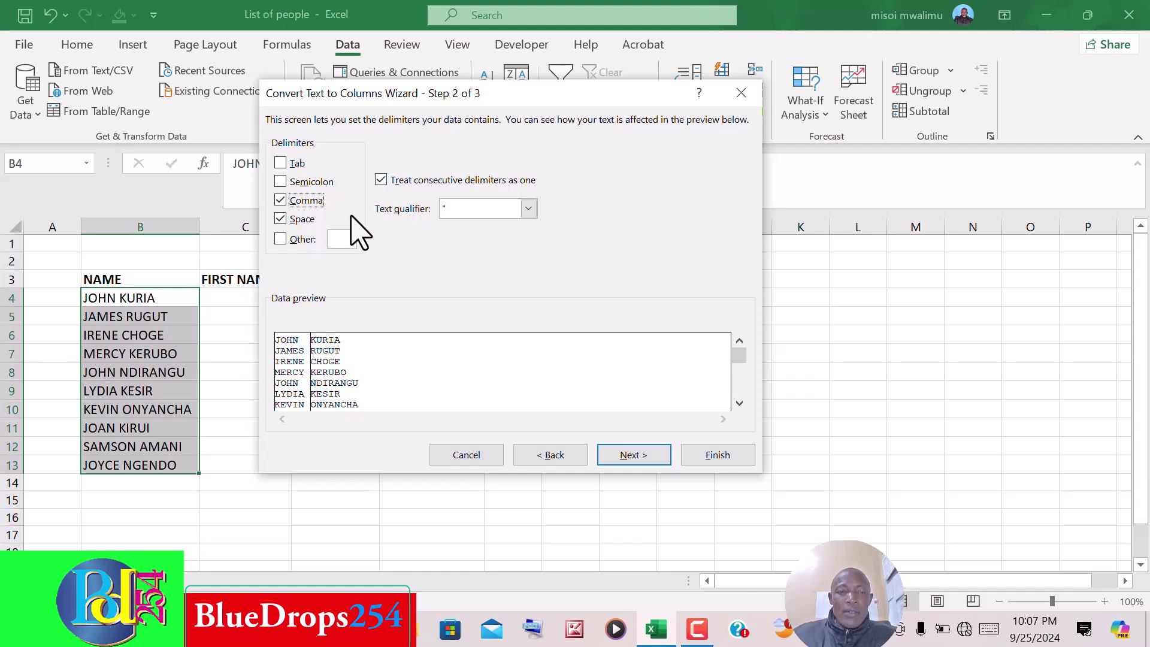
{"action": "left_click", "coordinate": [281, 201]}
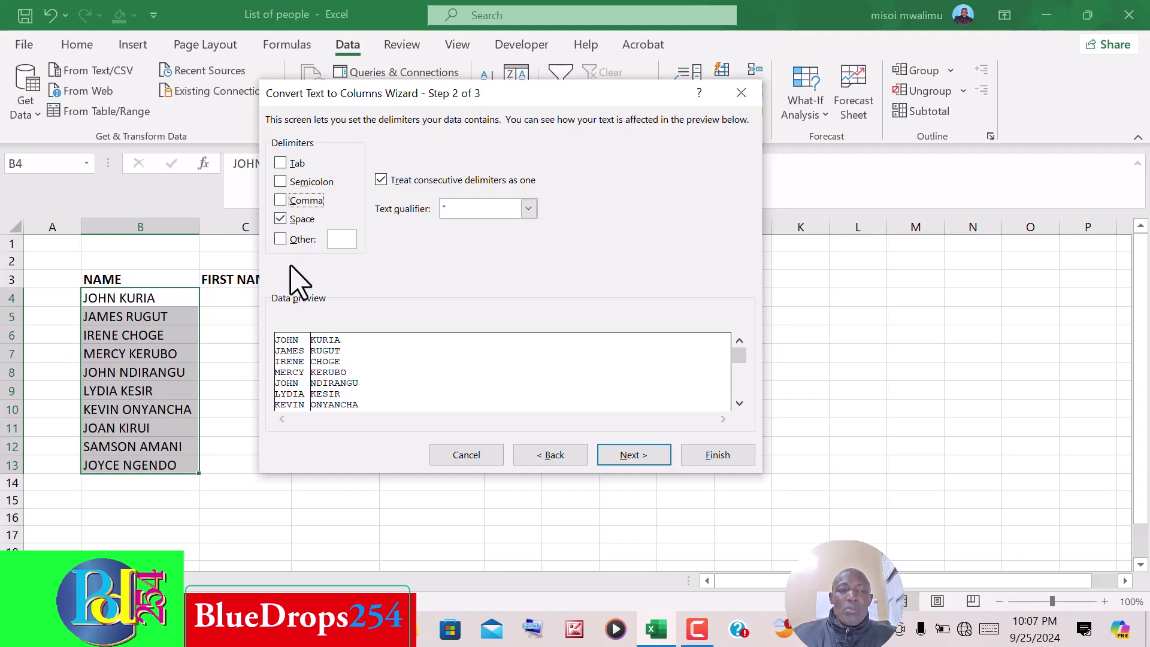
{"action": "left_click", "coordinate": [620, 458]}
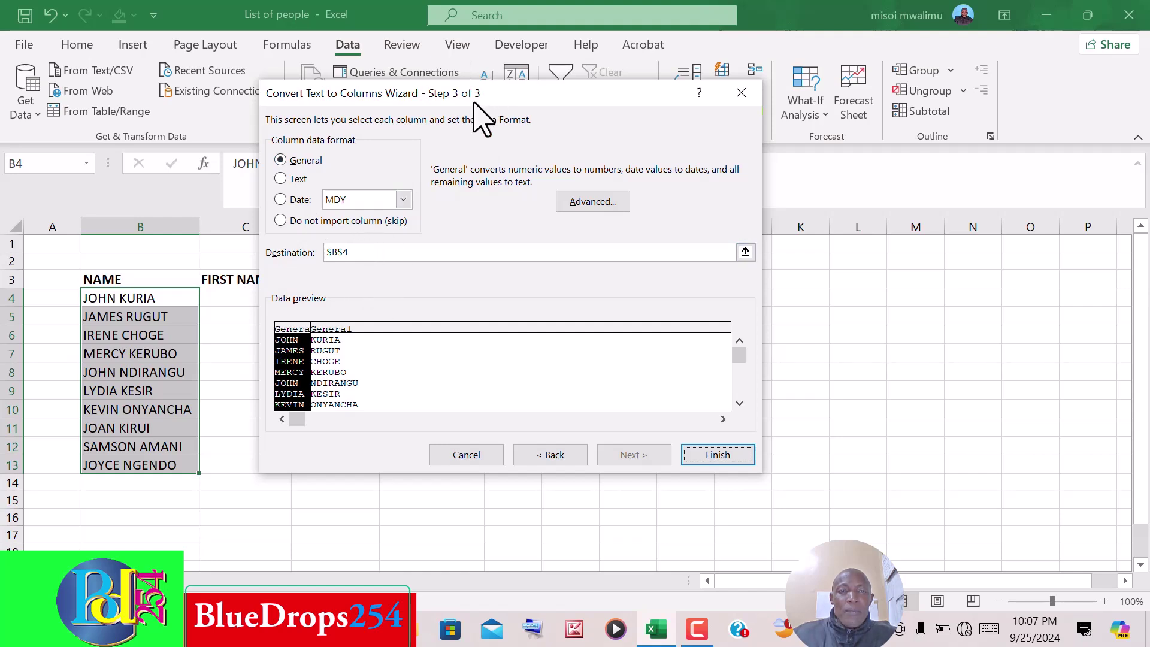
- Set the split destination to cell C4 and finish, filling columns C and D
{"action": "left_click_drag", "start_coordinate": [478, 103], "coordinate": [591, 102]}
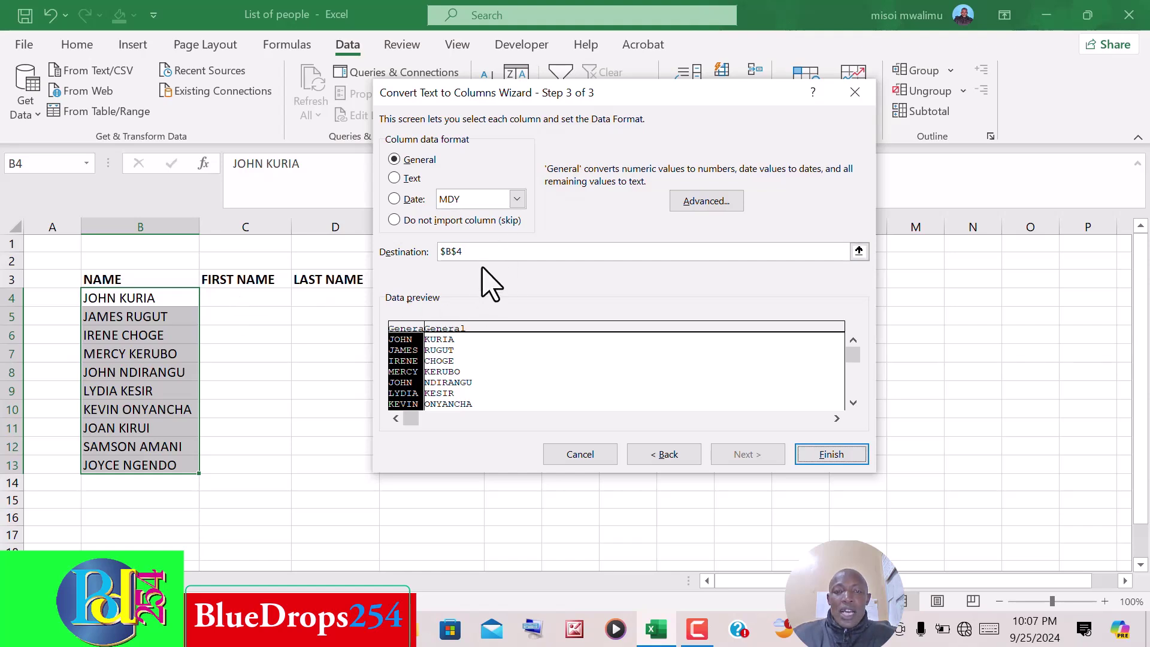
{"action": "left_click", "coordinate": [859, 252]}
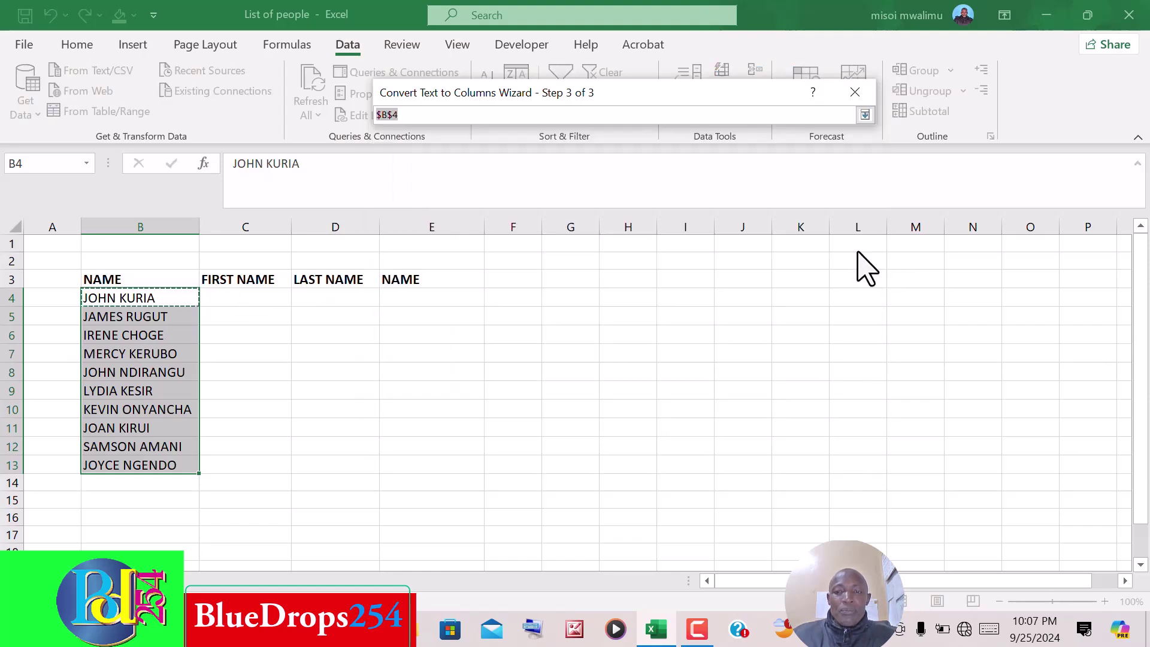
{"action": "left_click", "coordinate": [245, 299]}
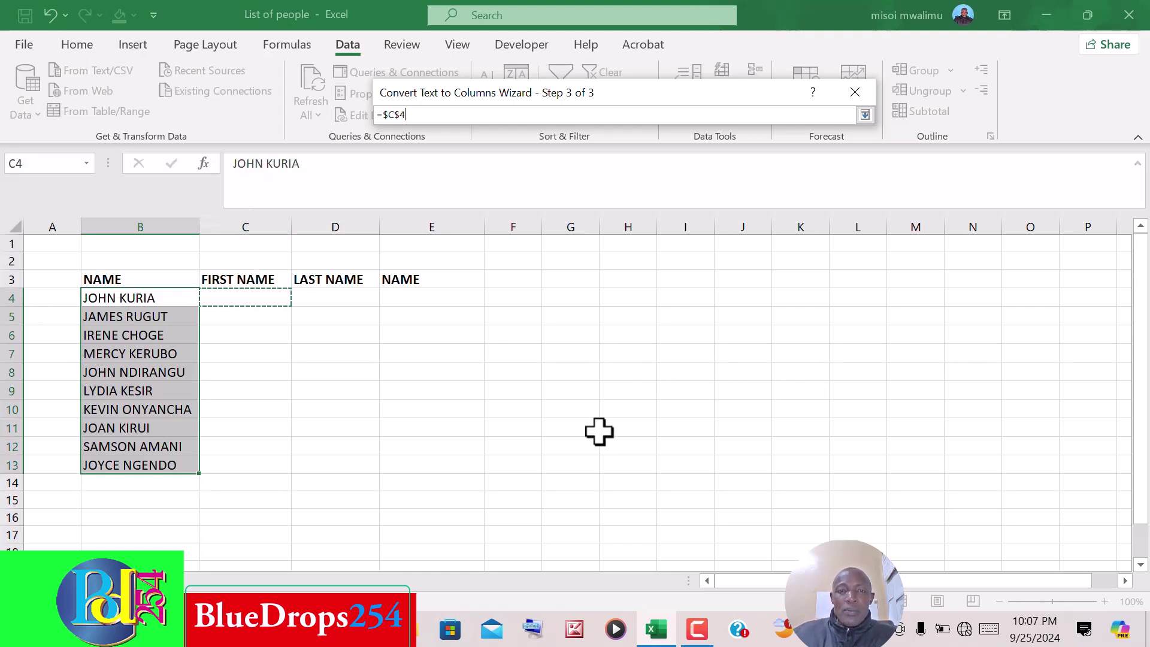
{"action": "left_click", "coordinate": [864, 115]}
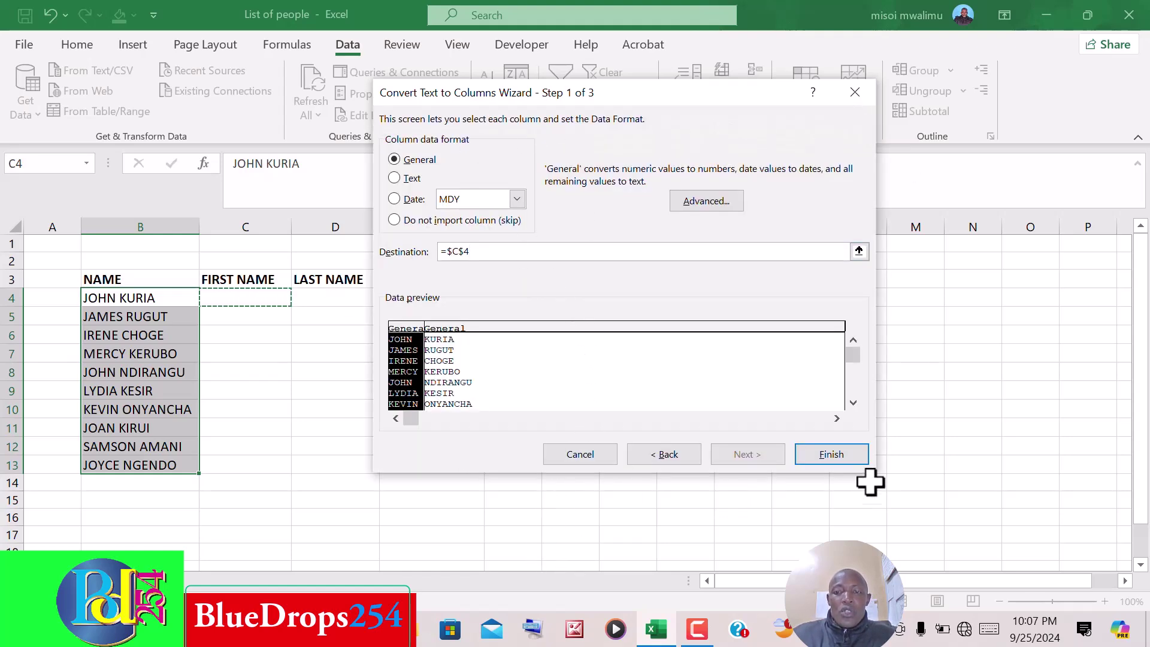
{"action": "left_click", "coordinate": [832, 454]}
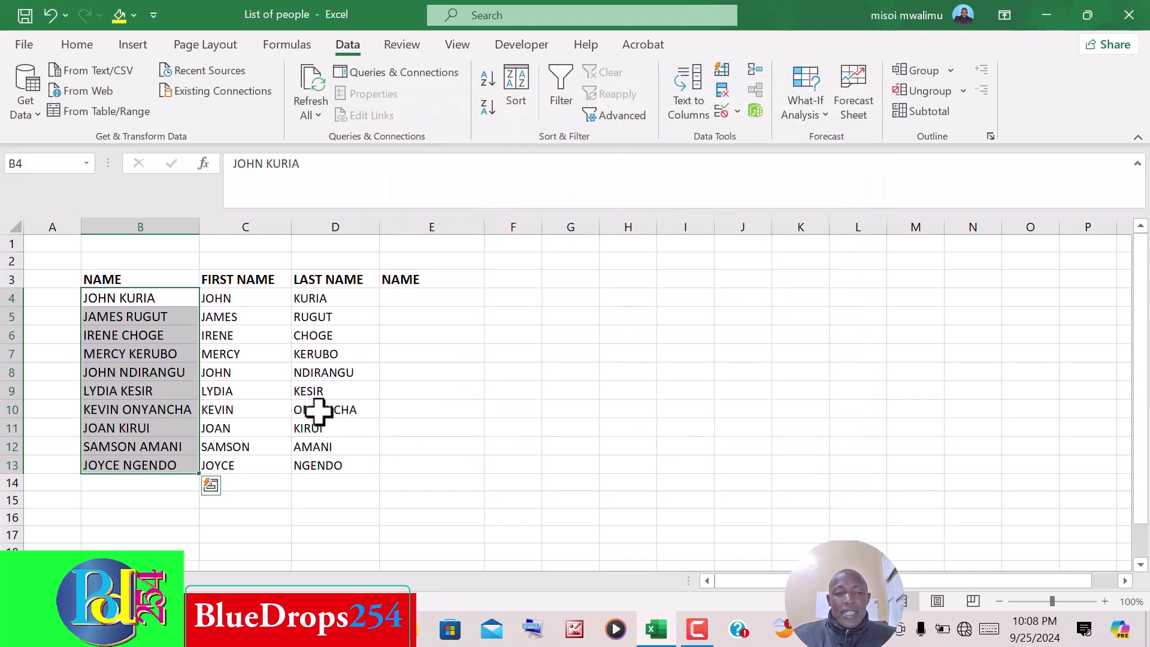
{"action": "left_click", "coordinate": [249, 298]}
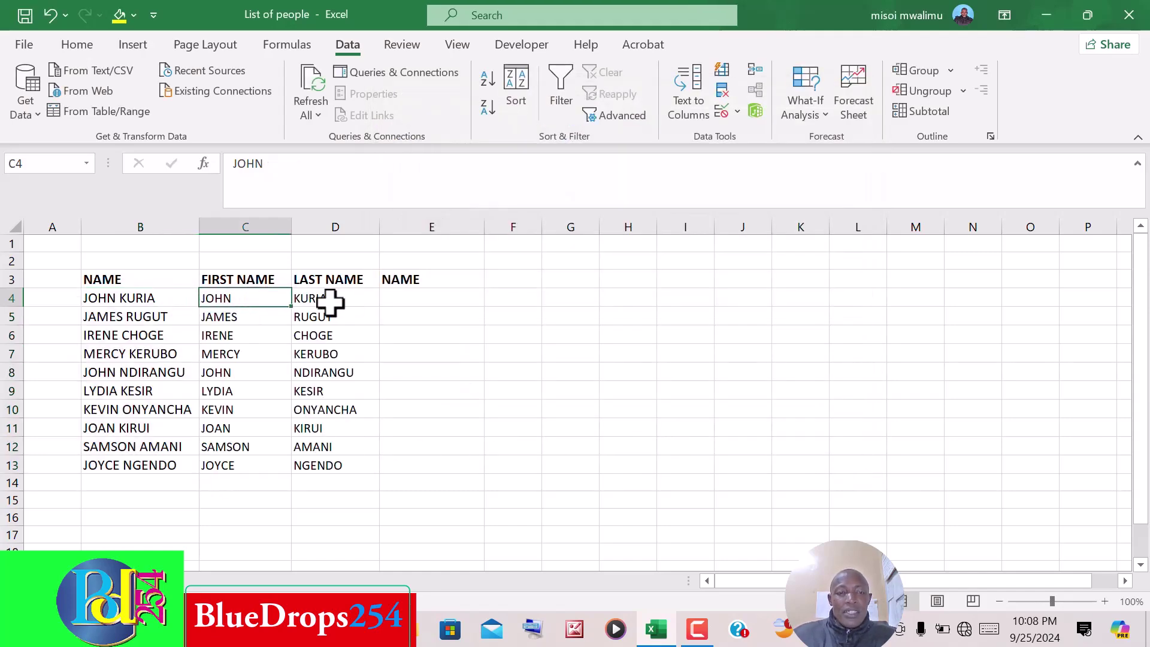
{"action": "left_click", "coordinate": [330, 302]}
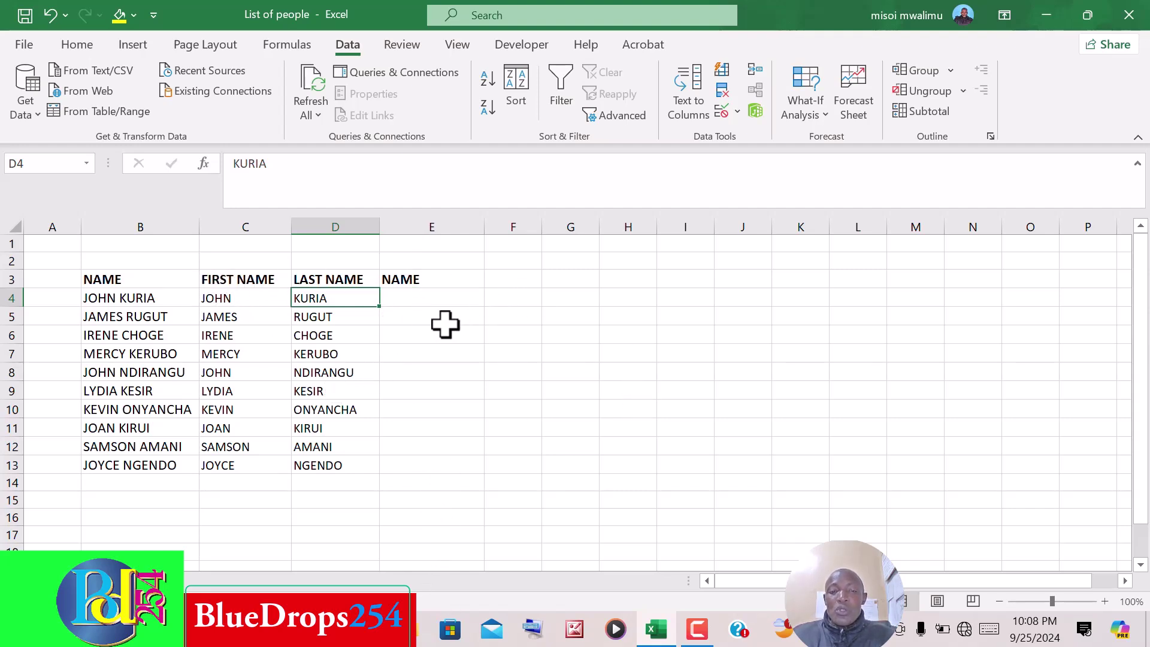
{"action": "left_click", "coordinate": [420, 294]}
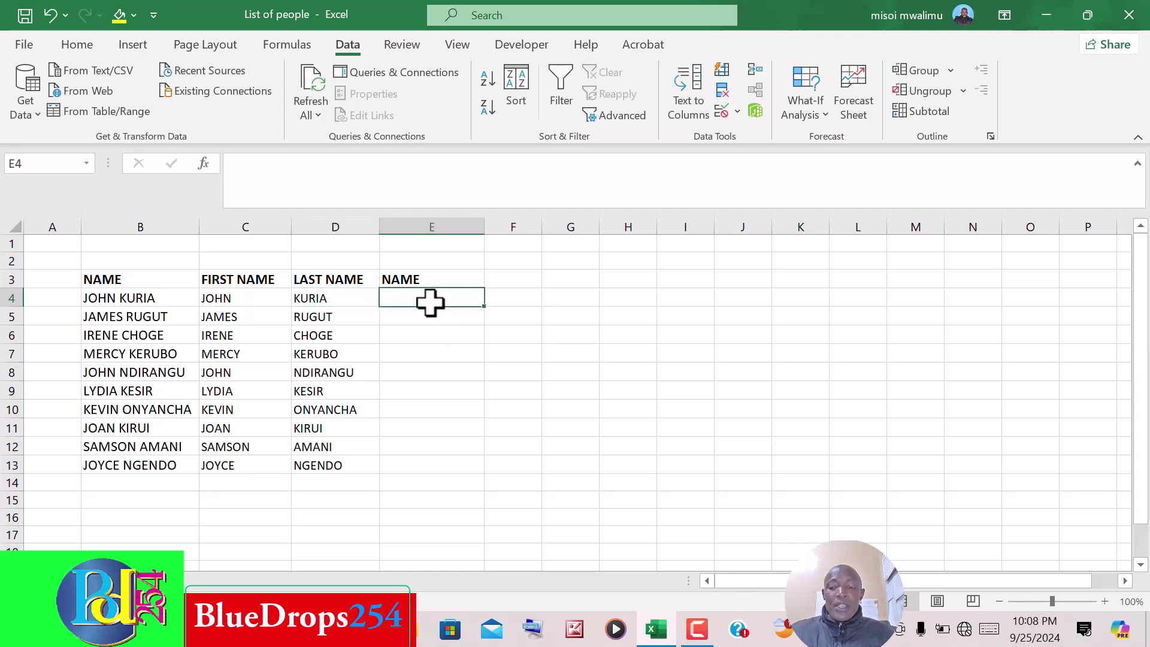
- Enter =CONCATENATE(C4," ",D4) in E4 to join the first and last name with a space
{"action": "type", "text": "="}
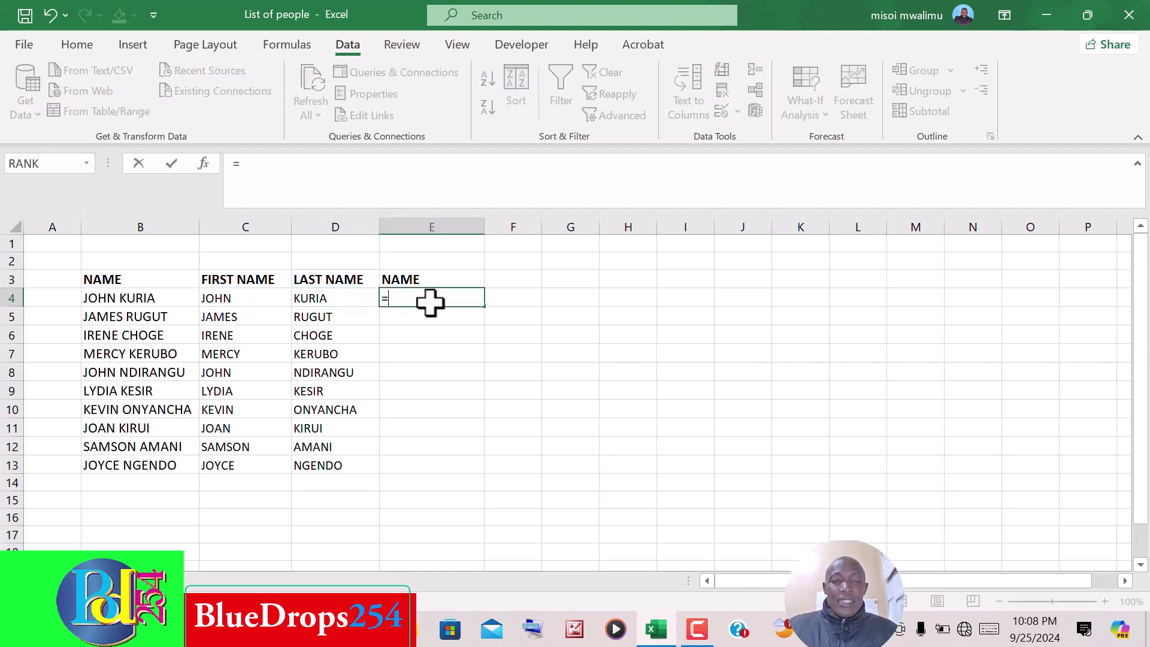
{"action": "type", "text": "c"}
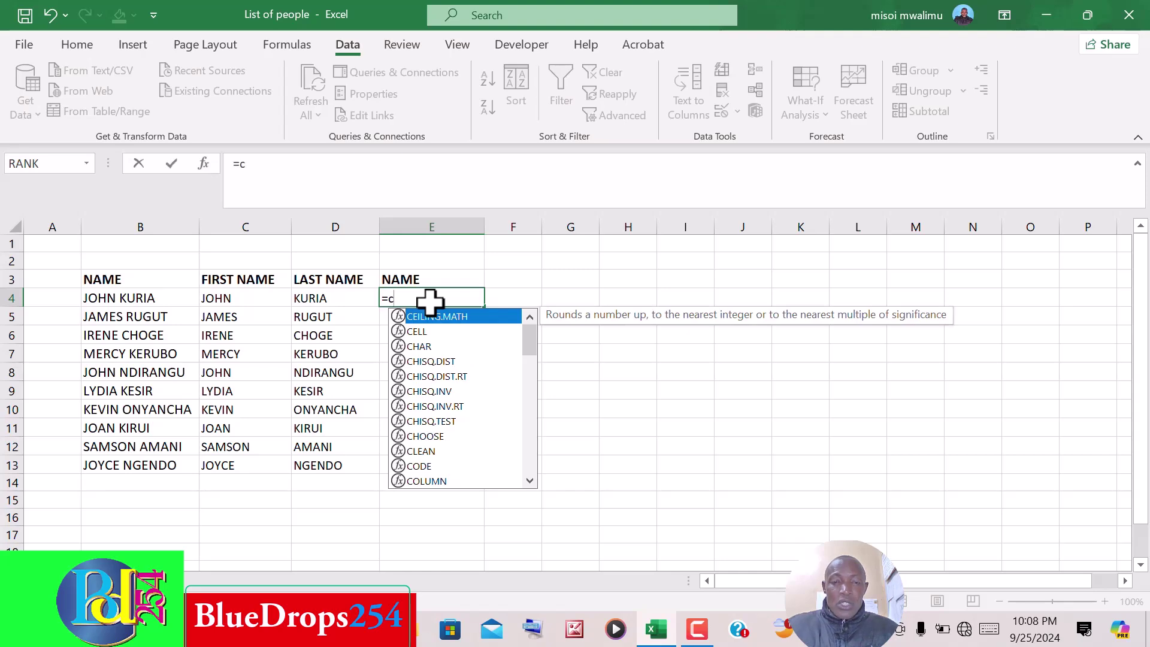
{"action": "type", "text": "on"}
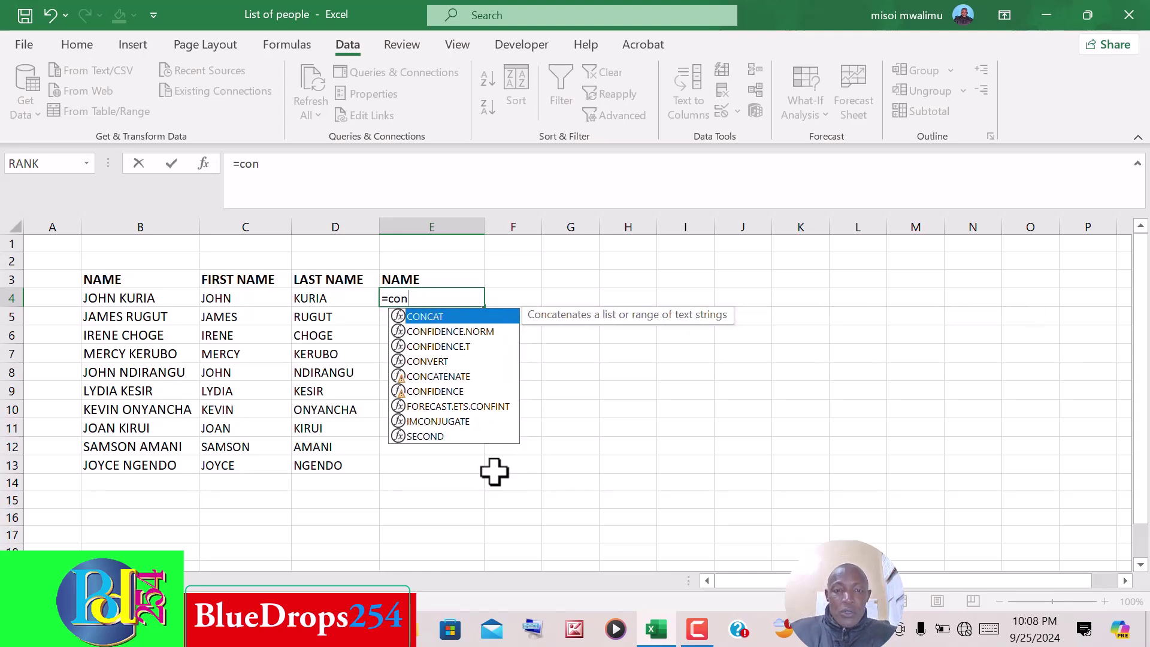
{"action": "double_click", "coordinate": [447, 376]}
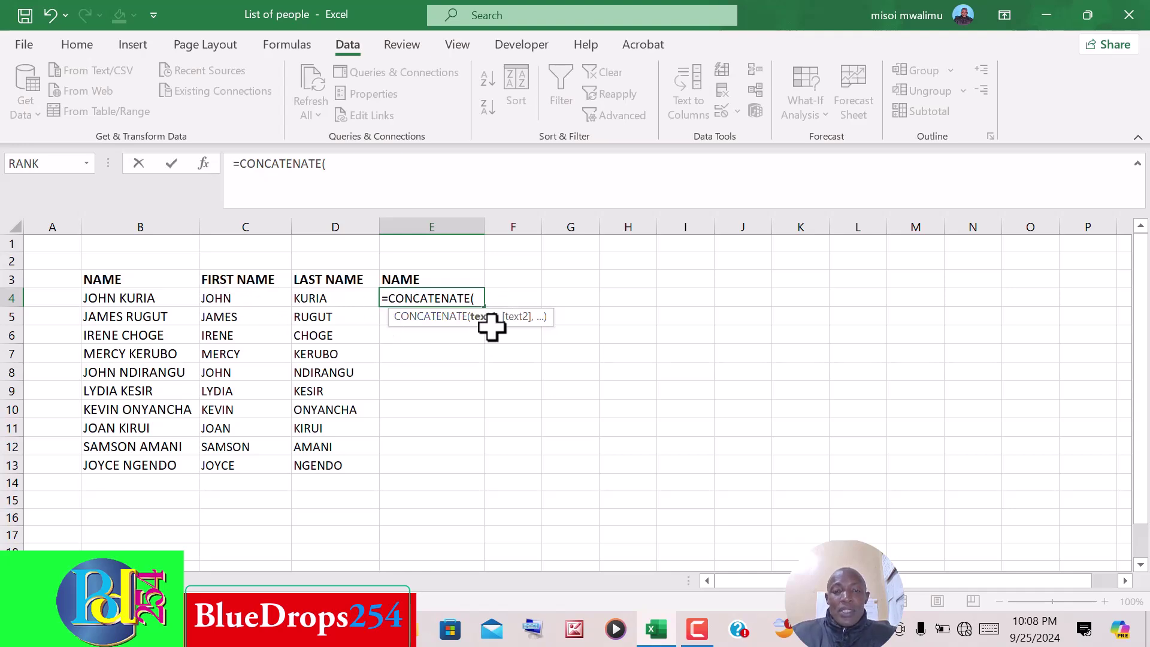
{"action": "left_click", "coordinate": [243, 300]}
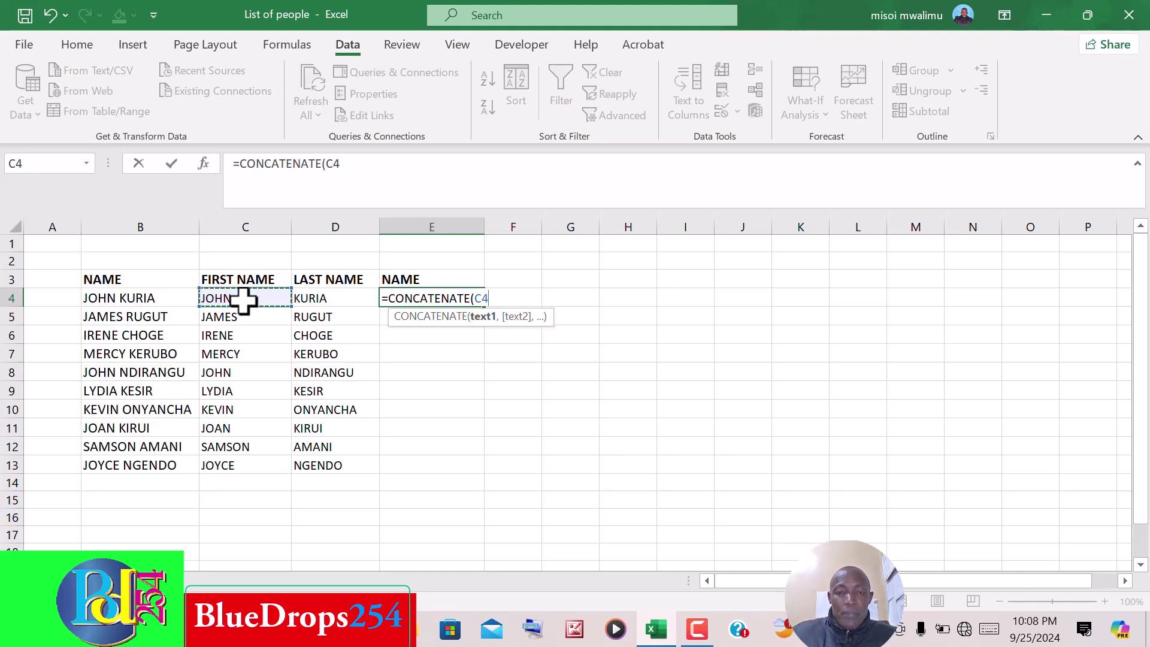
{"action": "type", "text": ","}
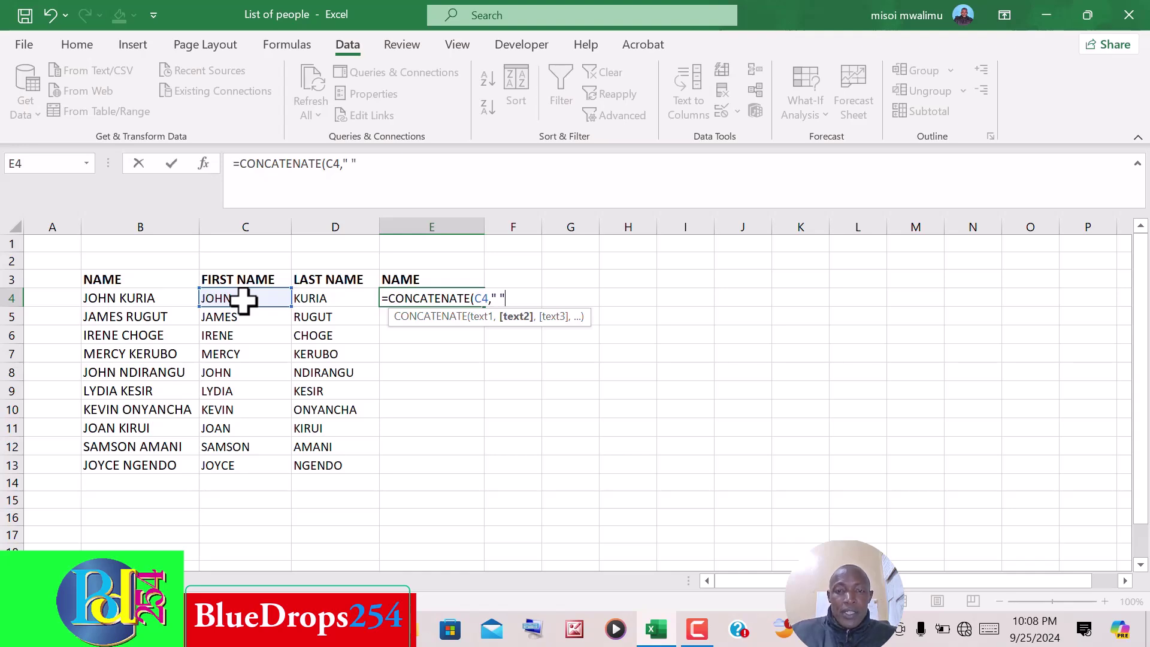
{"action": "type", "text": ","}
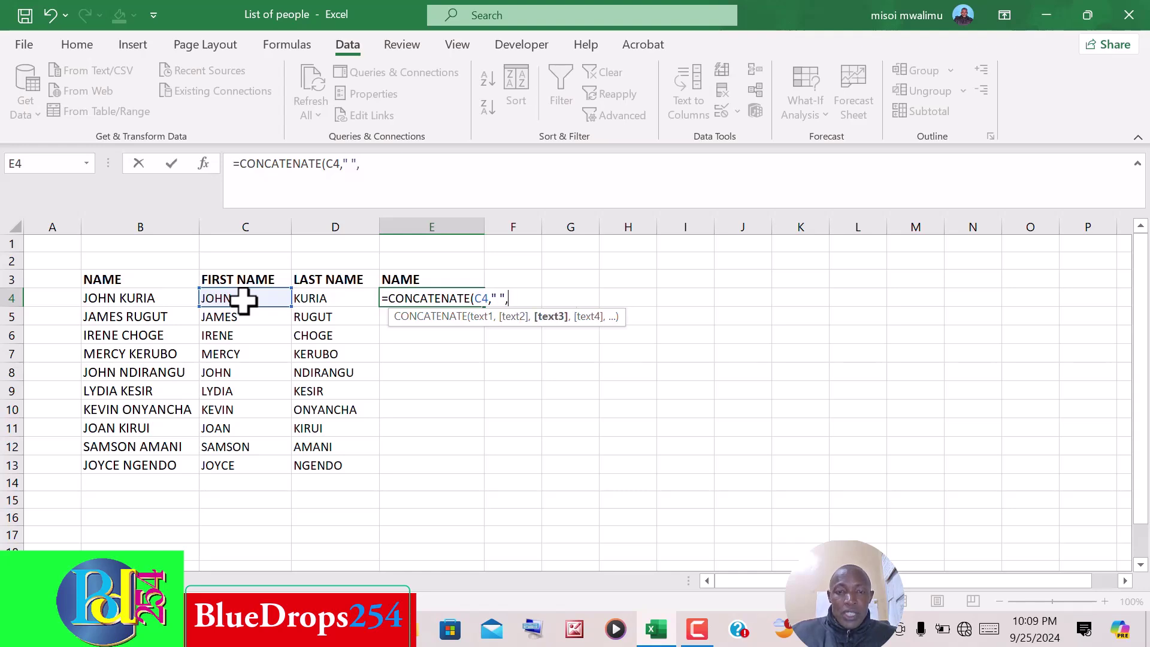
{"action": "left_click", "coordinate": [323, 294]}
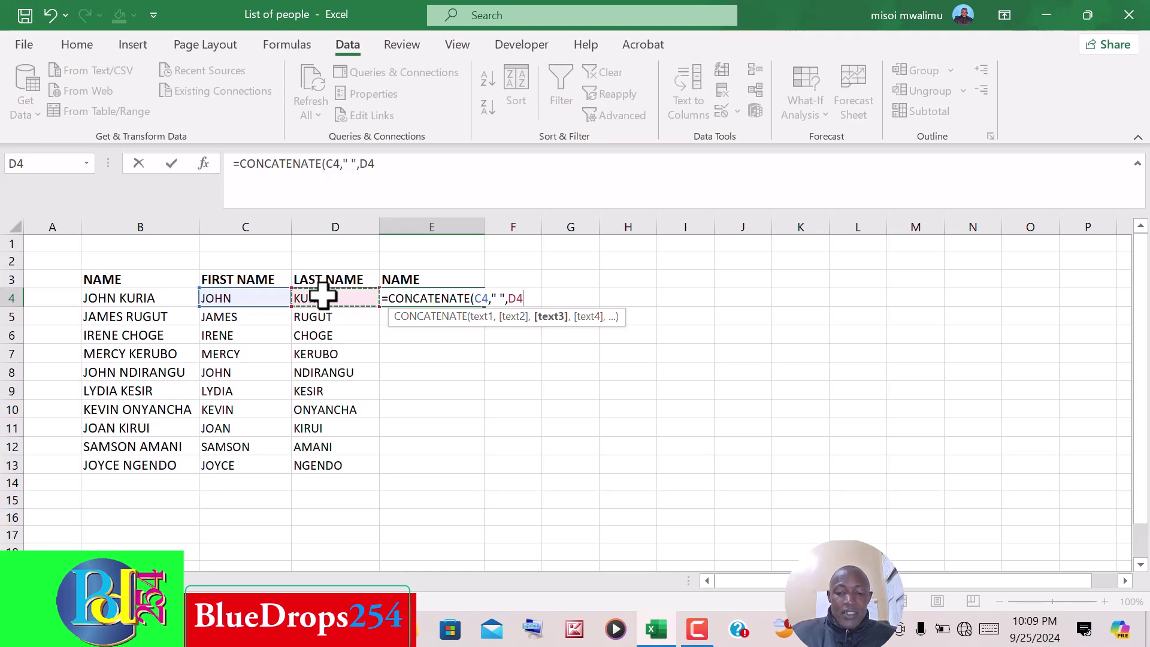
{"action": "type", "text": ")"}
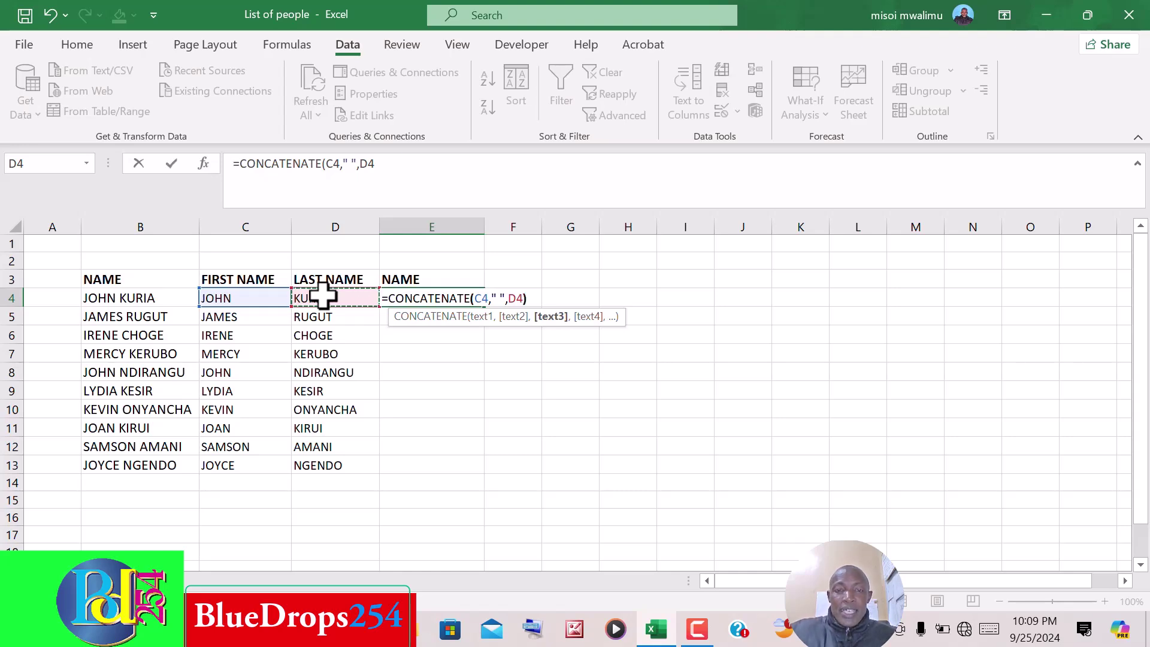
{"action": "key", "text": "Return"}
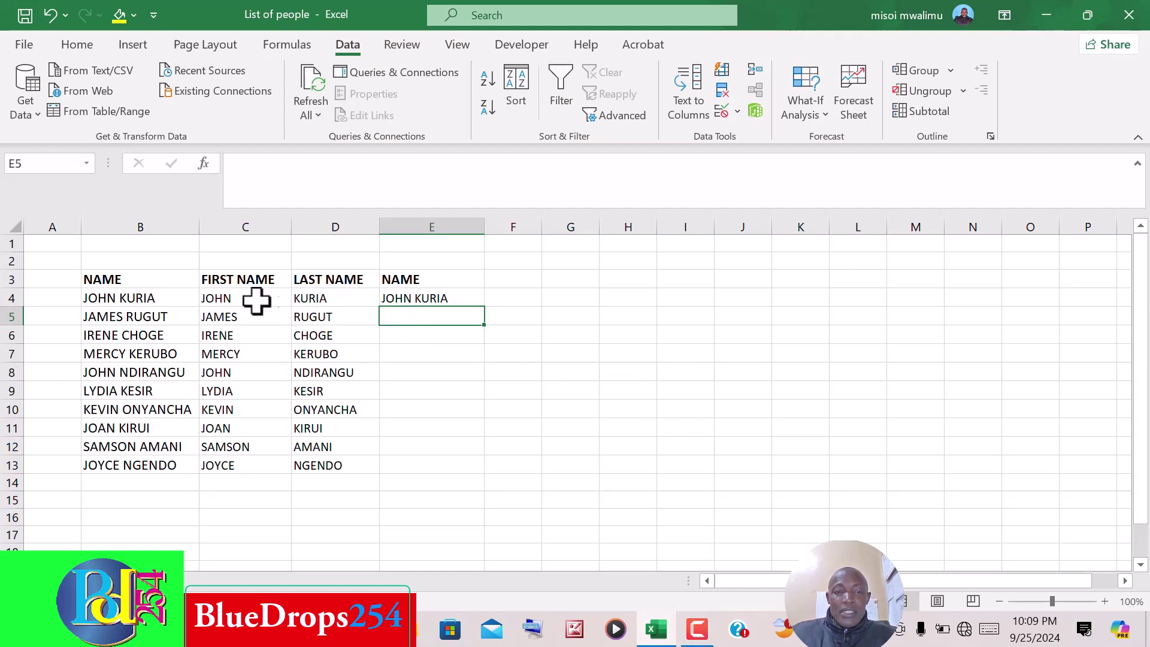
- Copy the CONCATENATE formula from E4 down through E13
{"action": "left_click", "coordinate": [447, 297]}
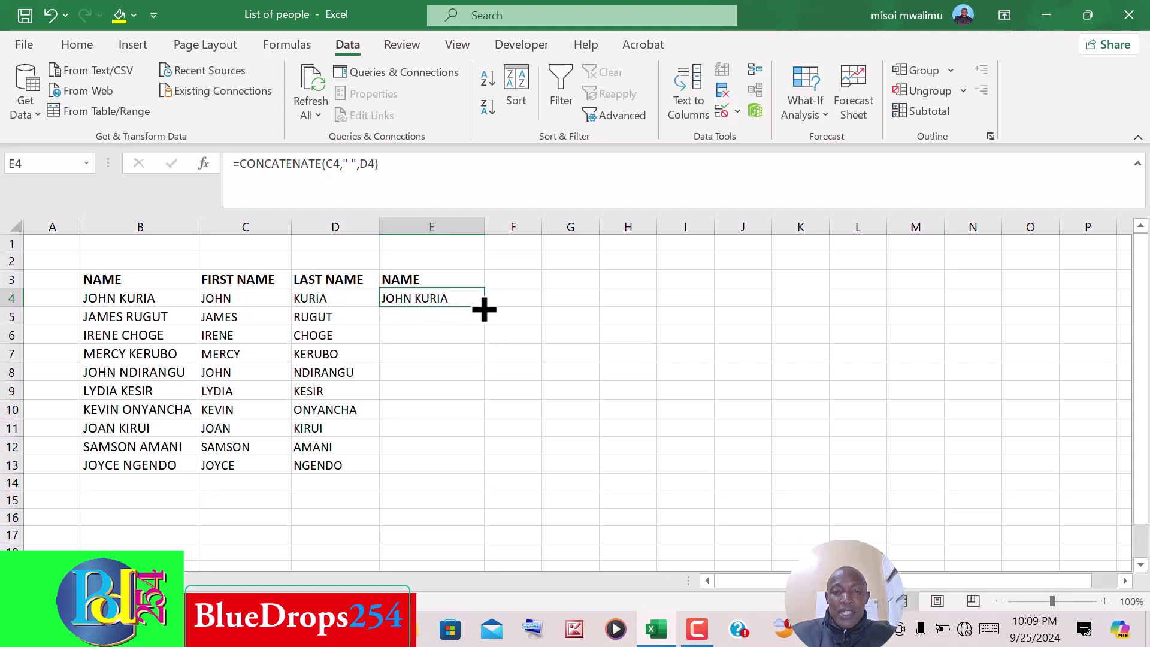
{"action": "left_click_drag", "start_coordinate": [484, 307], "coordinate": [482, 473]}
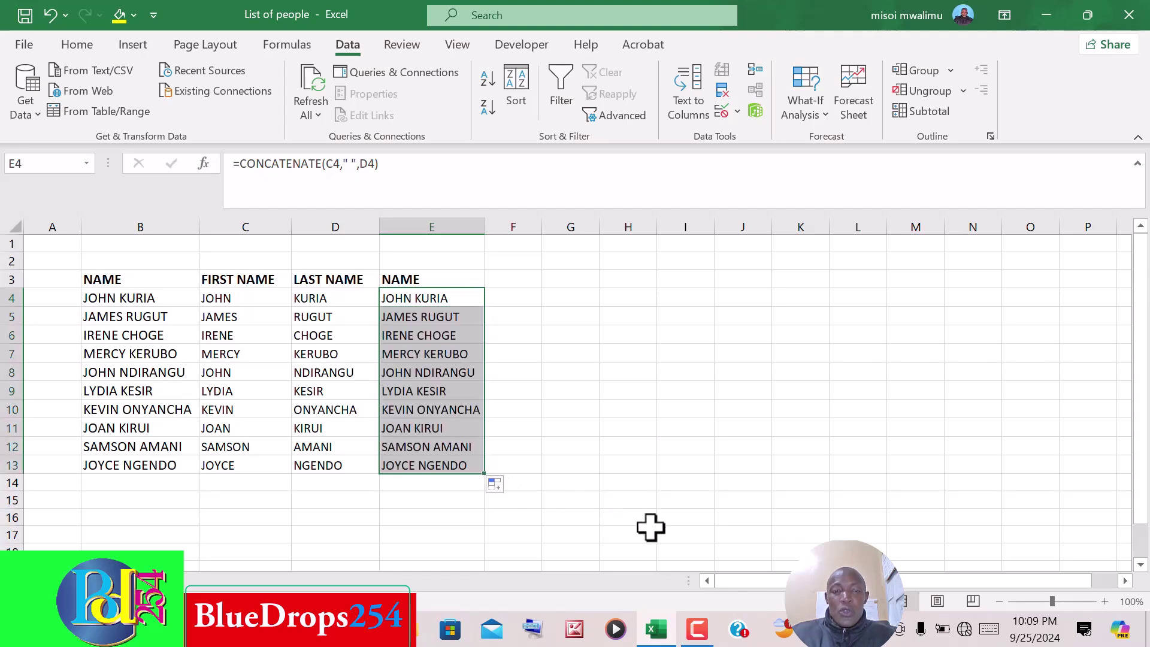